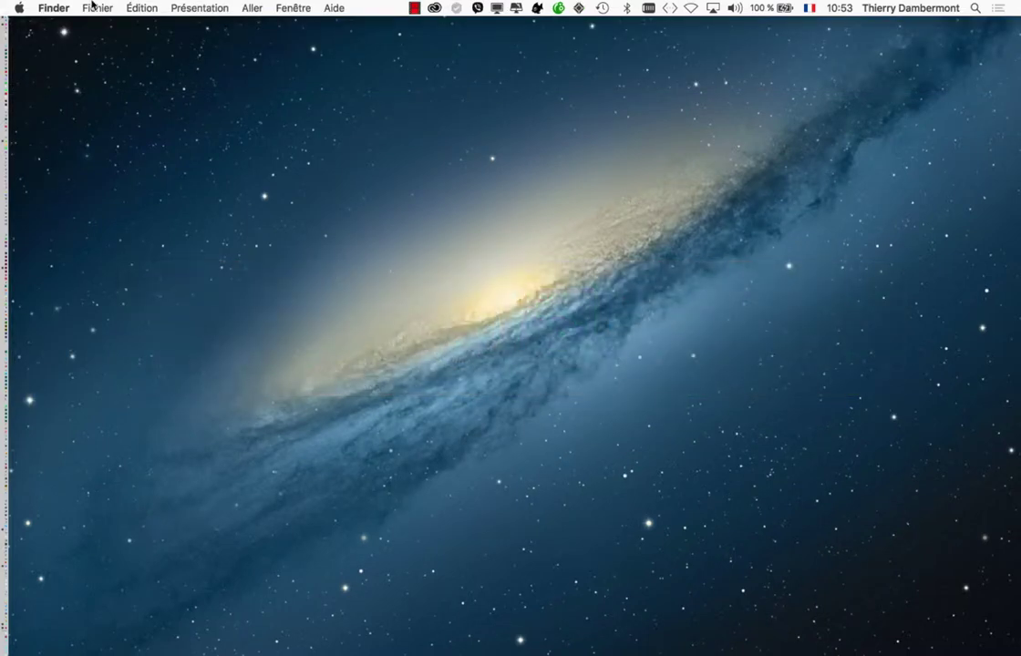
- In a new Finder window, open premier-cours-PRAT-43.indd from the Dossier-cours-PRAT-43 folder
left_click(91, 8)
left_click(118, 22)
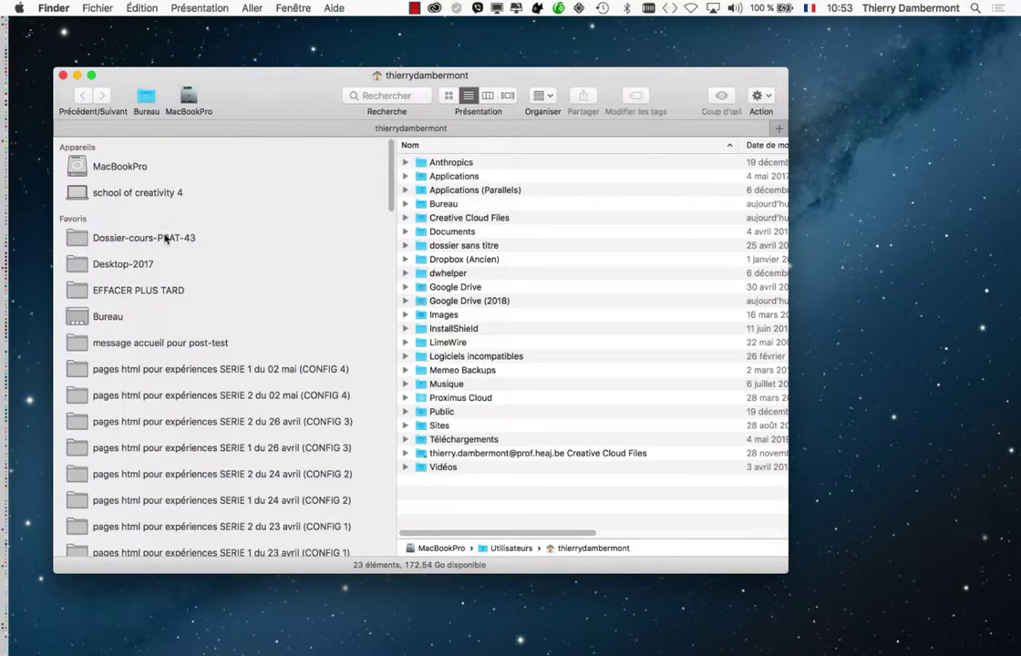
left_click(136, 238)
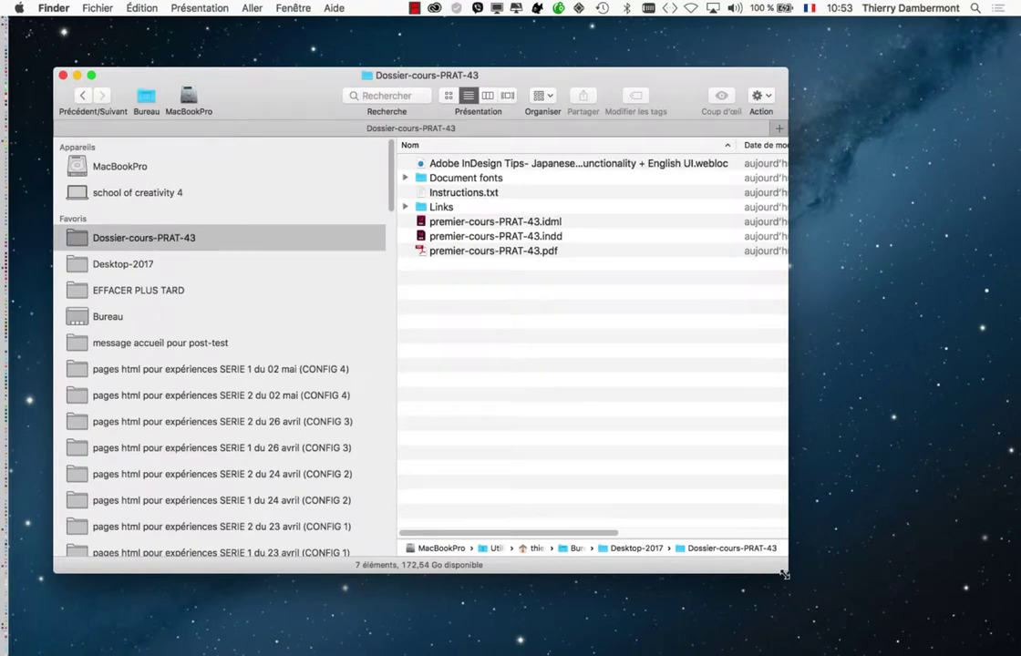
left_click_drag(784, 575, 926, 430)
left_click(593, 239)
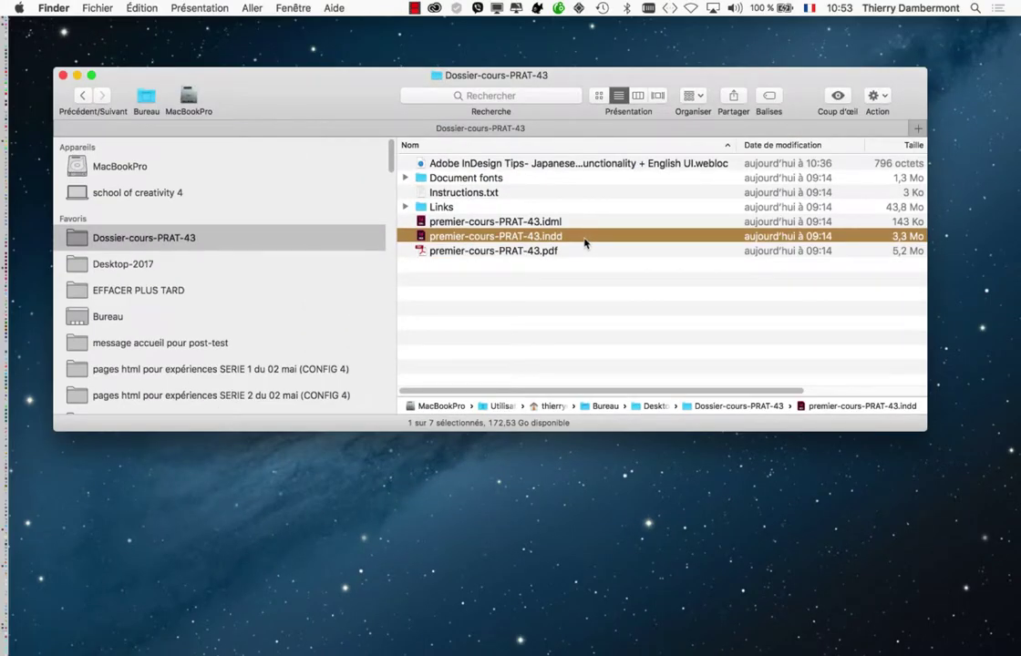
double_click(585, 236)
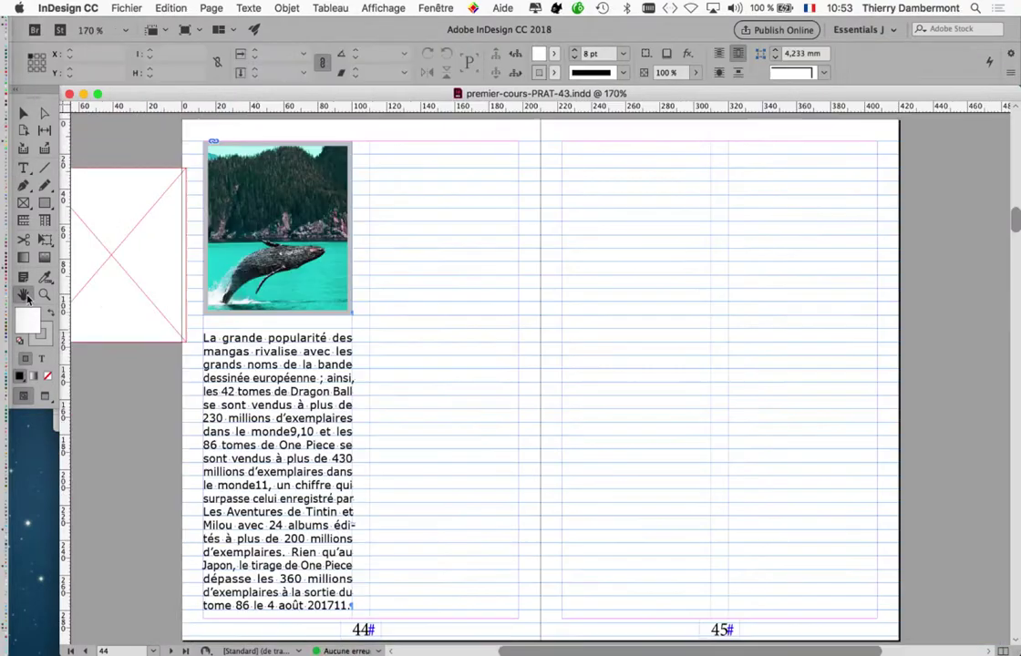
- Fit the pages 44–45 spread to the window and reset Essentials J to its defaults
double_click(24, 295)
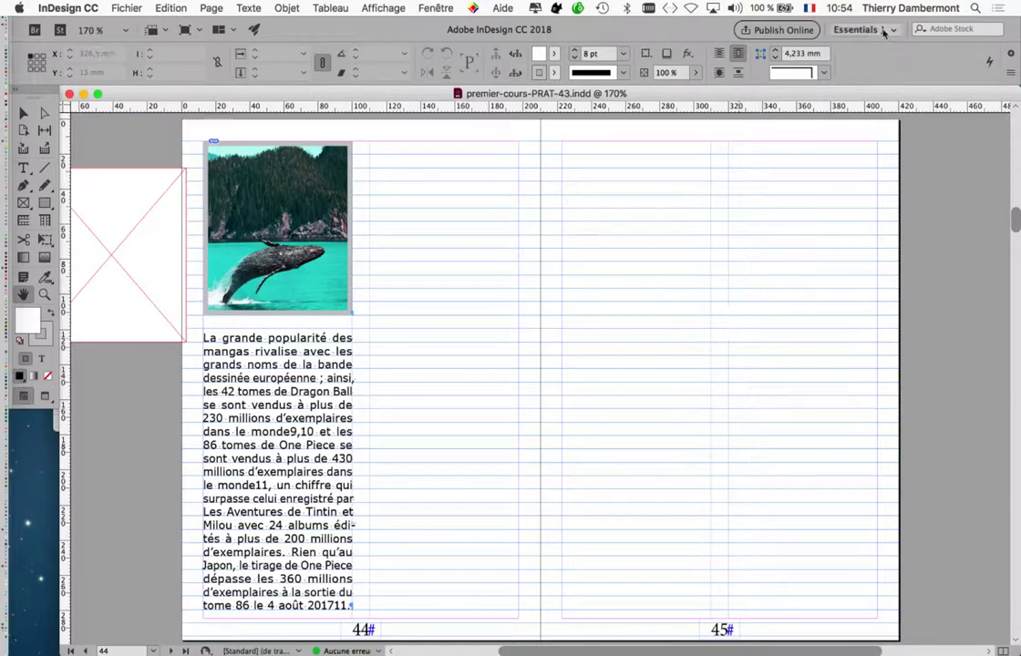
left_click(862, 29)
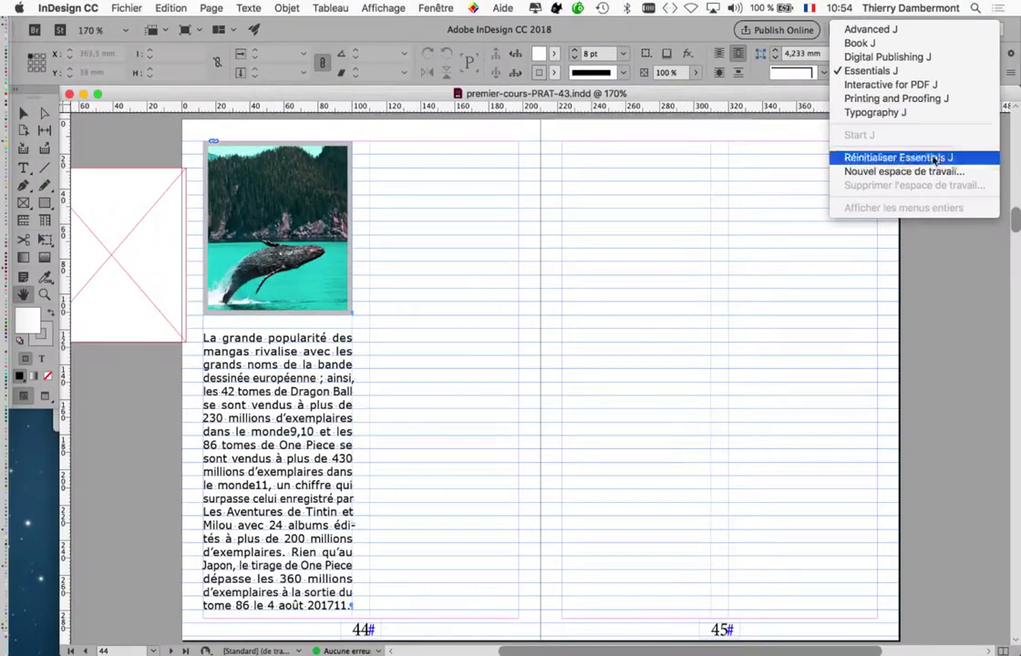
left_click(934, 160)
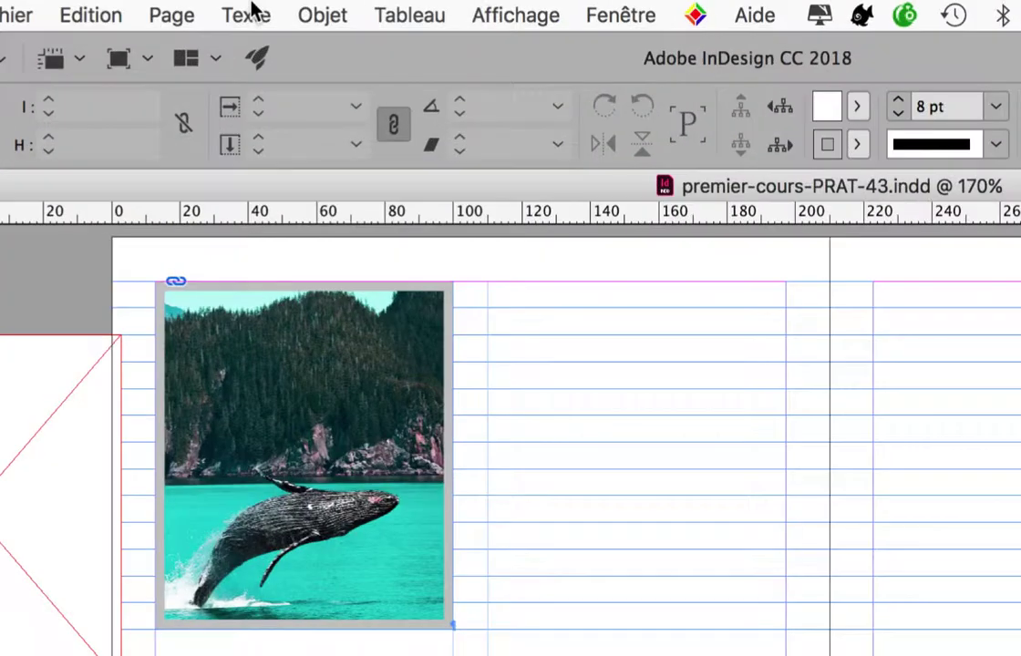
- Show the Caractère and Paragraphe panels and position them apart, clear of the body text
left_click(253, 7)
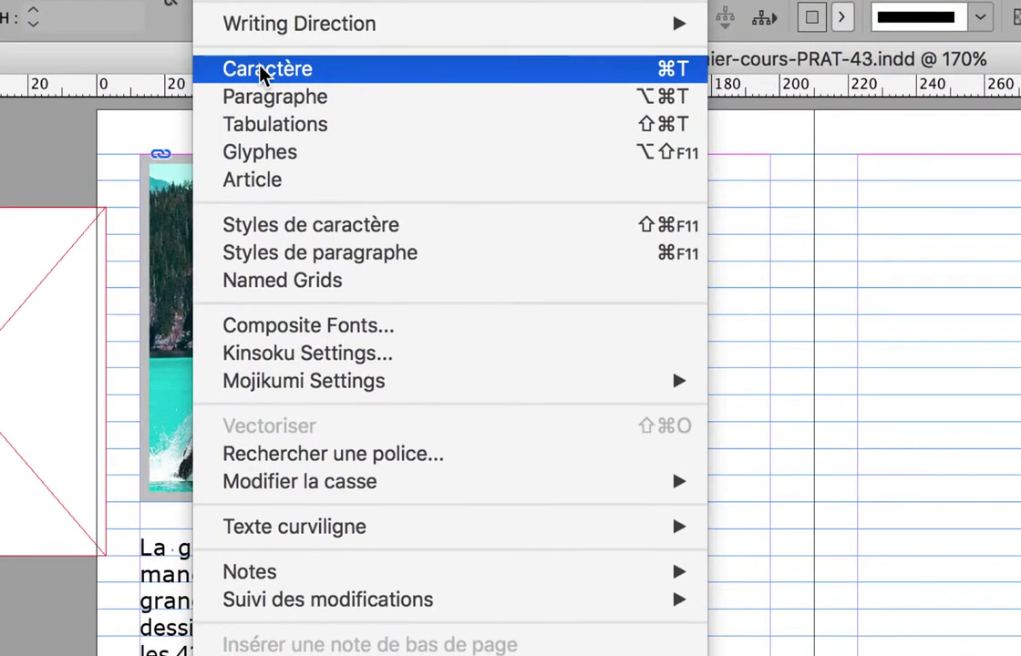
left_click(260, 65)
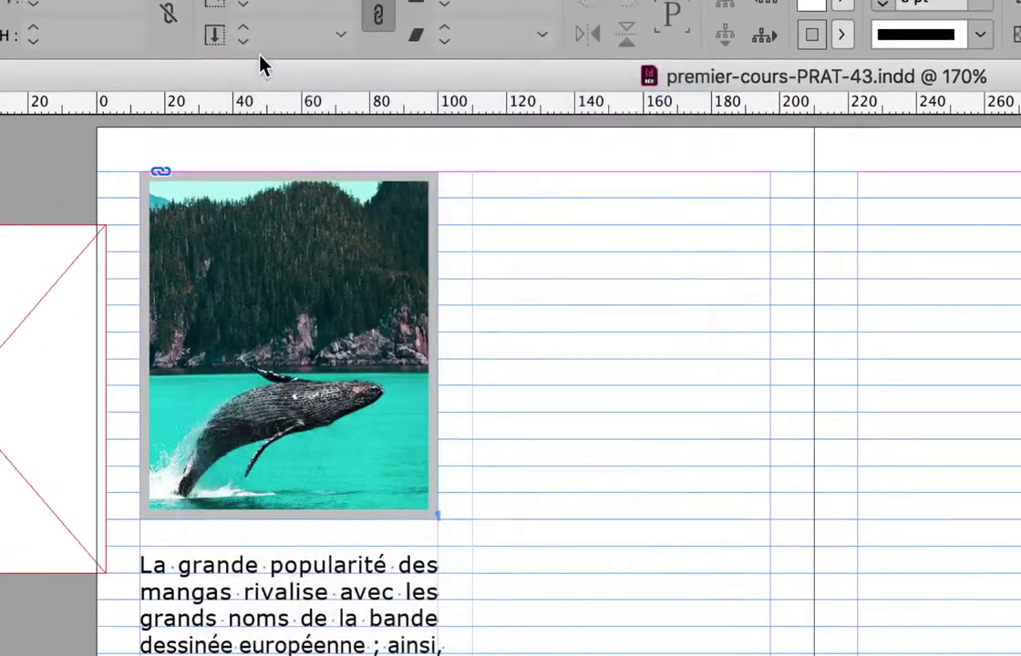
left_click(256, 11)
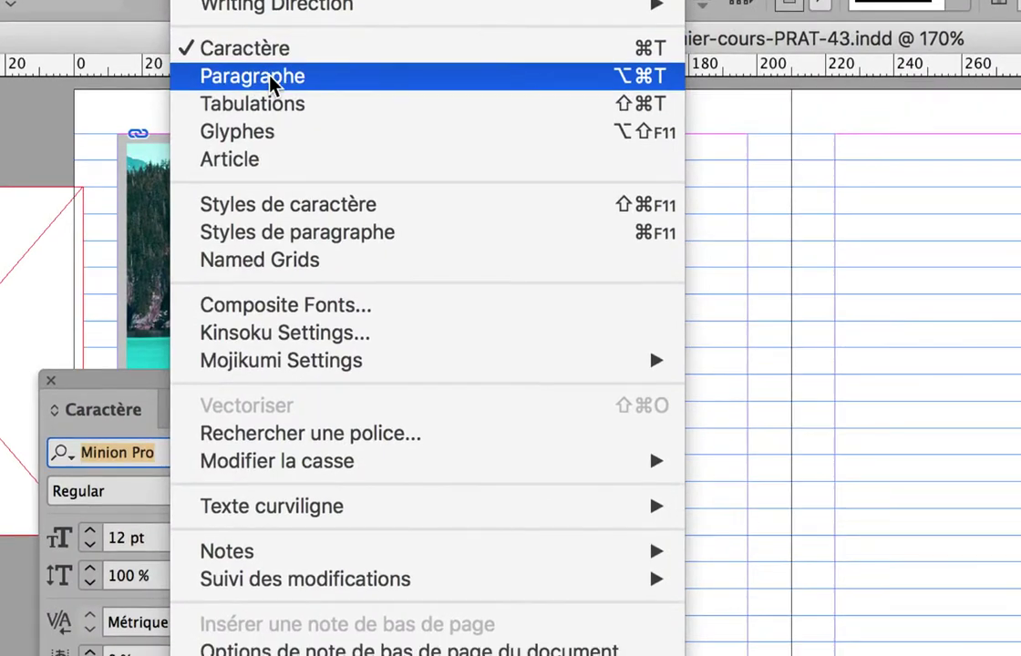
left_click(271, 75)
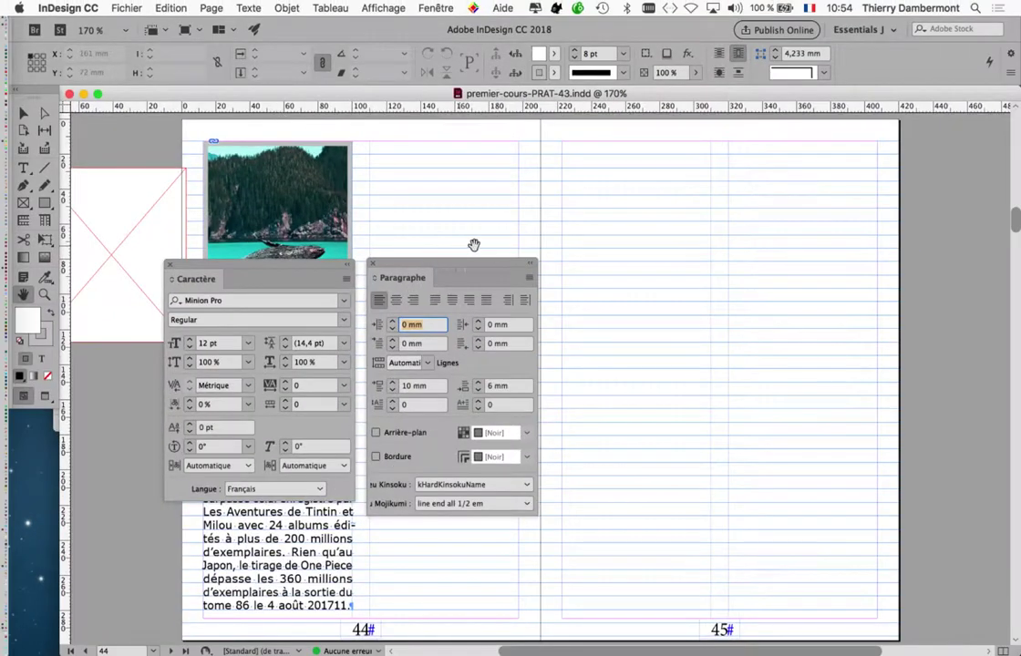
left_click_drag(456, 270, 740, 186)
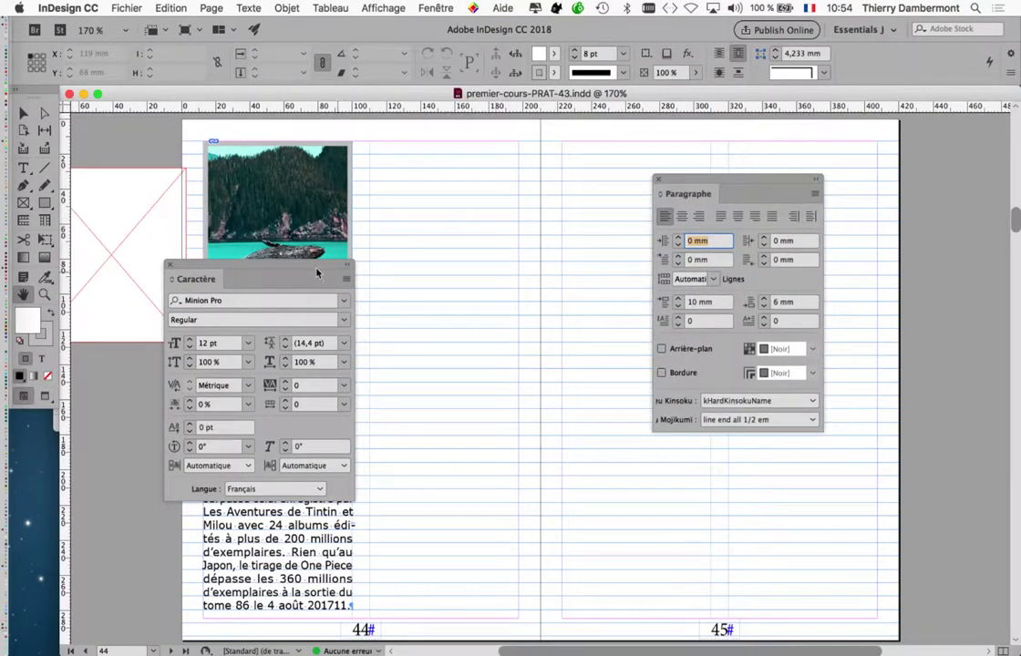
left_click_drag(317, 272, 412, 177)
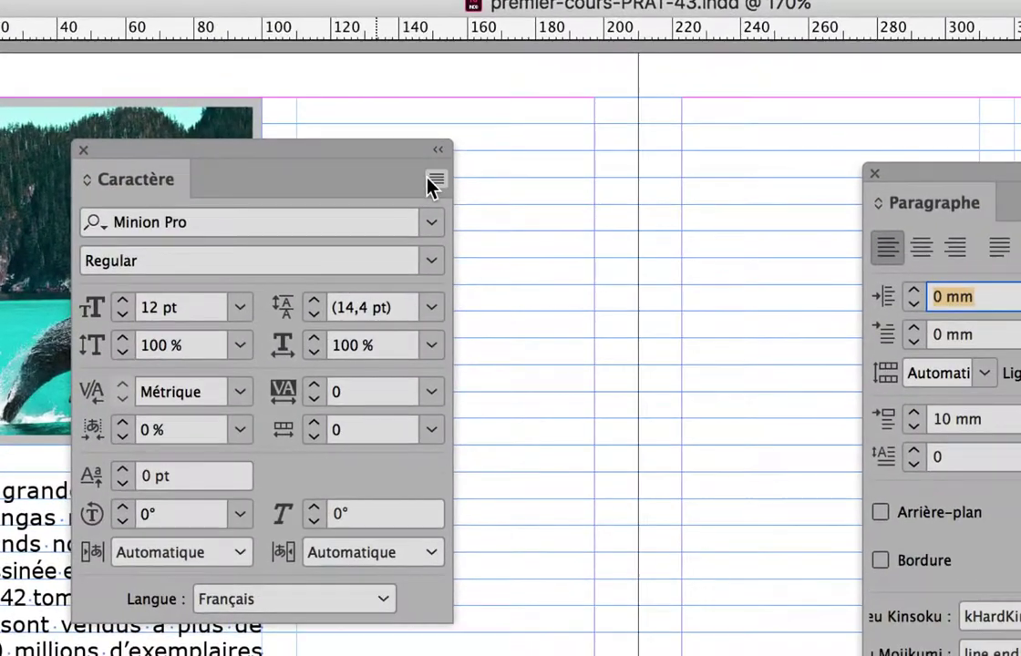
- Review the Caractère and Paragraphe panel menus, including Kinsoku options, then close the Paragraphe panel
left_click(470, 195)
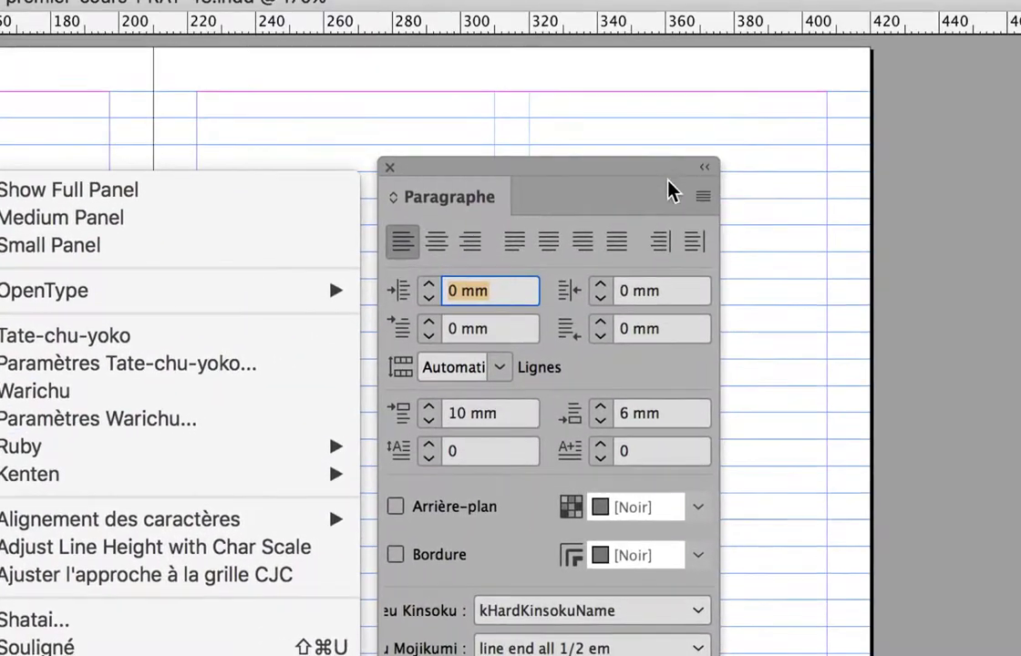
left_click(670, 189)
left_click(698, 198)
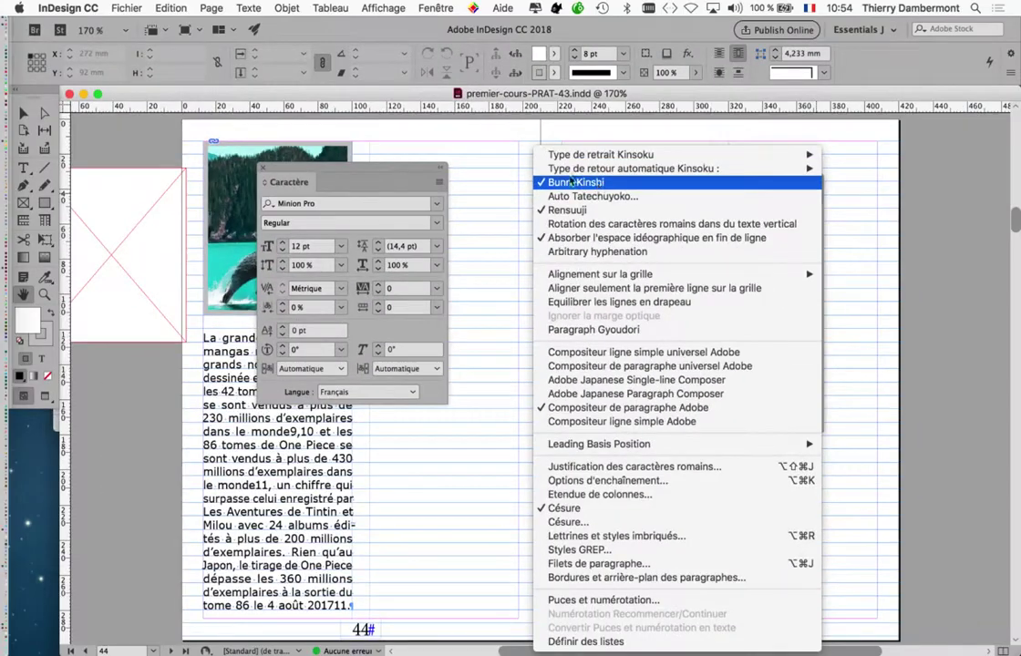
mouse_move(600, 154)
left_click(930, 235)
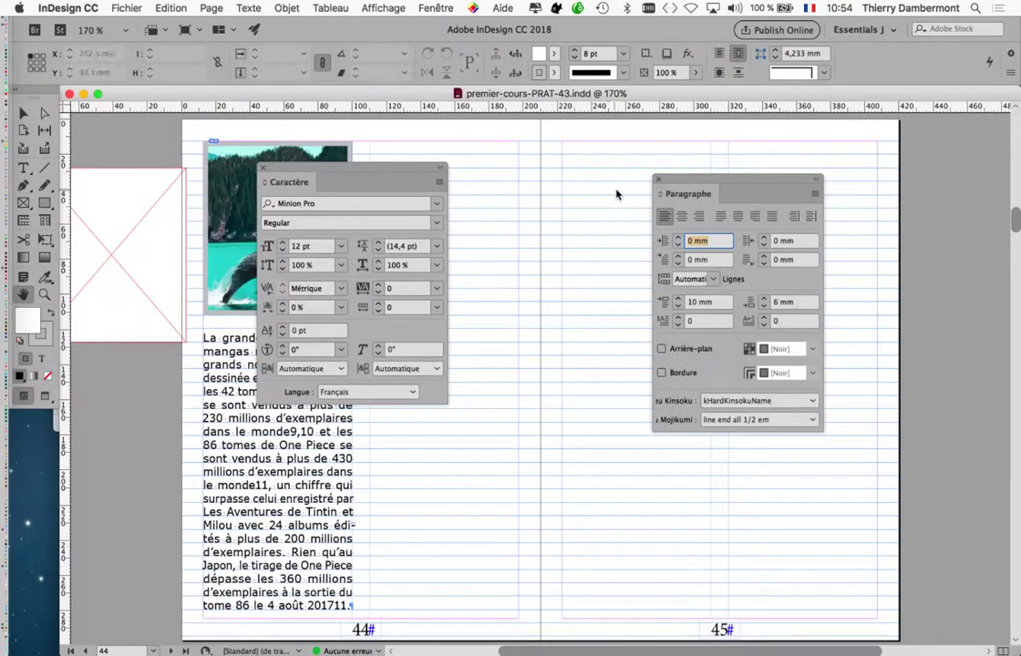
left_click(659, 180)
- Close the Caractère panel and scroll back up through the document
left_click(262, 171)
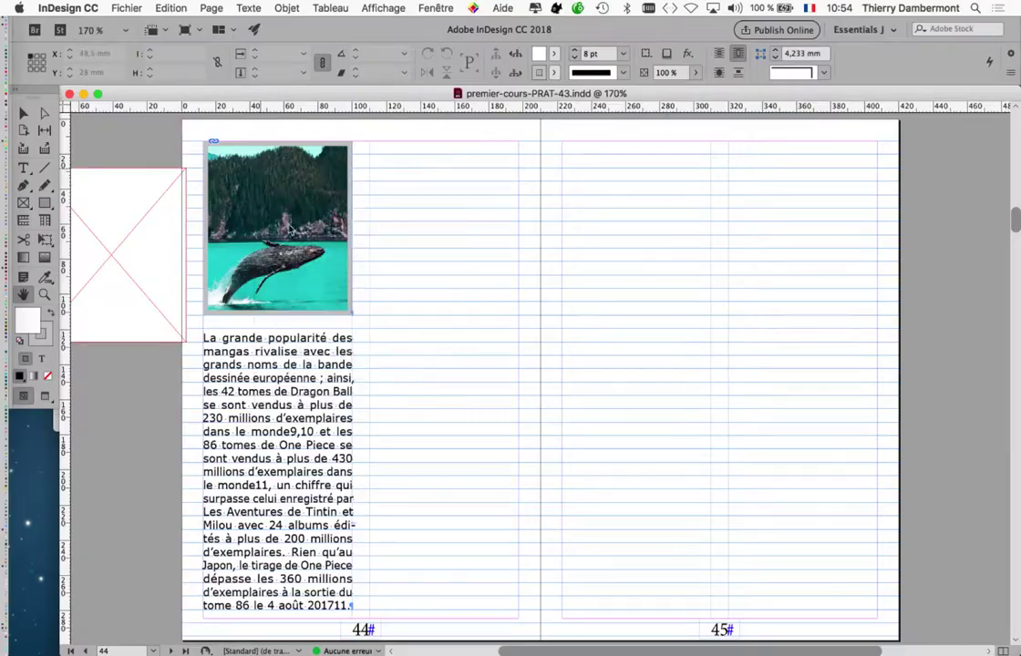
scroll(358, 304, "up", 5)
scroll(358, 304, "up", 5)
scroll(358, 304, "up", 3)
scroll(358, 304, "up", 5)
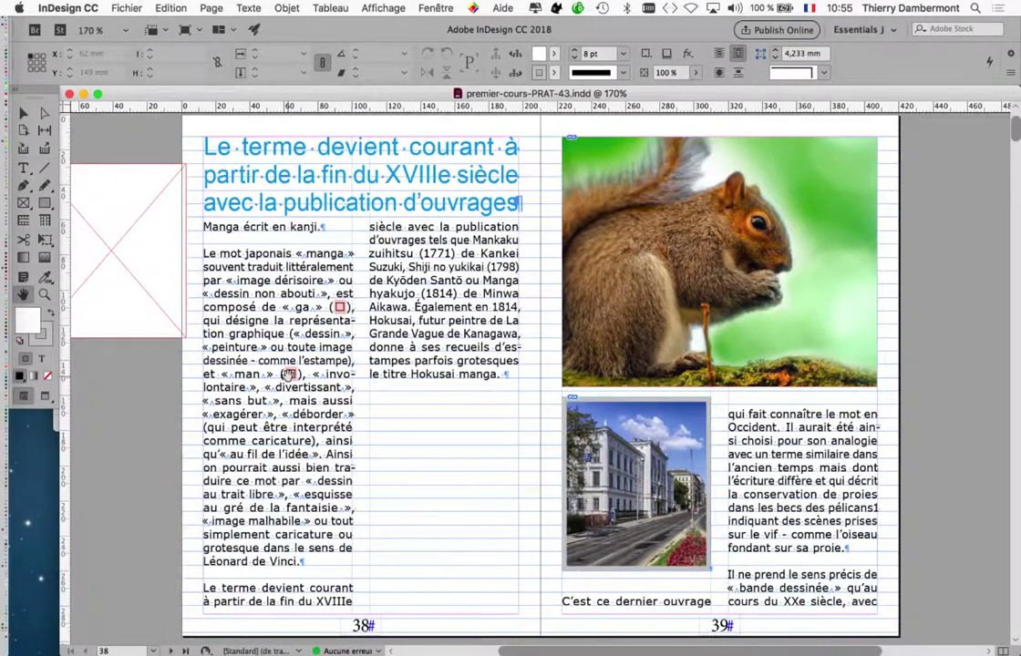
- Scroll down to the pages 50–51 spread headed 'La presse japonaise se transforme aussi…'
scroll(289, 376, "down", 3)
scroll(289, 376, "down", 10)
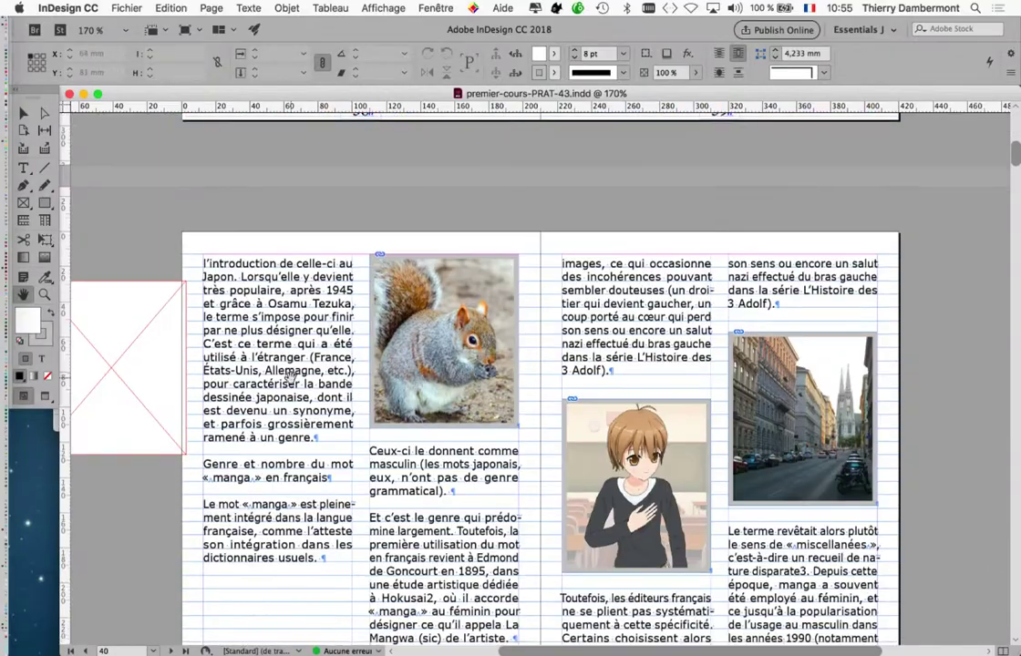
scroll(289, 376, "down", 3)
scroll(289, 377, "down", 5)
scroll(290, 377, "down", 2)
scroll(291, 379, "down", 8)
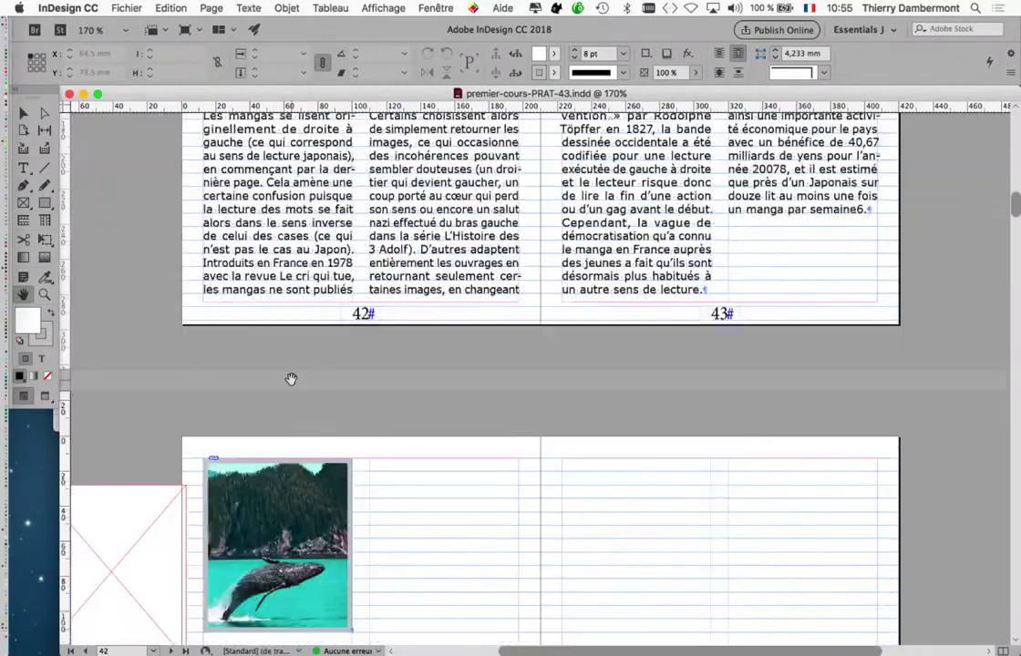
scroll(291, 379, "down", 5)
scroll(291, 380, "down", 1)
scroll(291, 378, "down", 7)
scroll(291, 378, "down", 1)
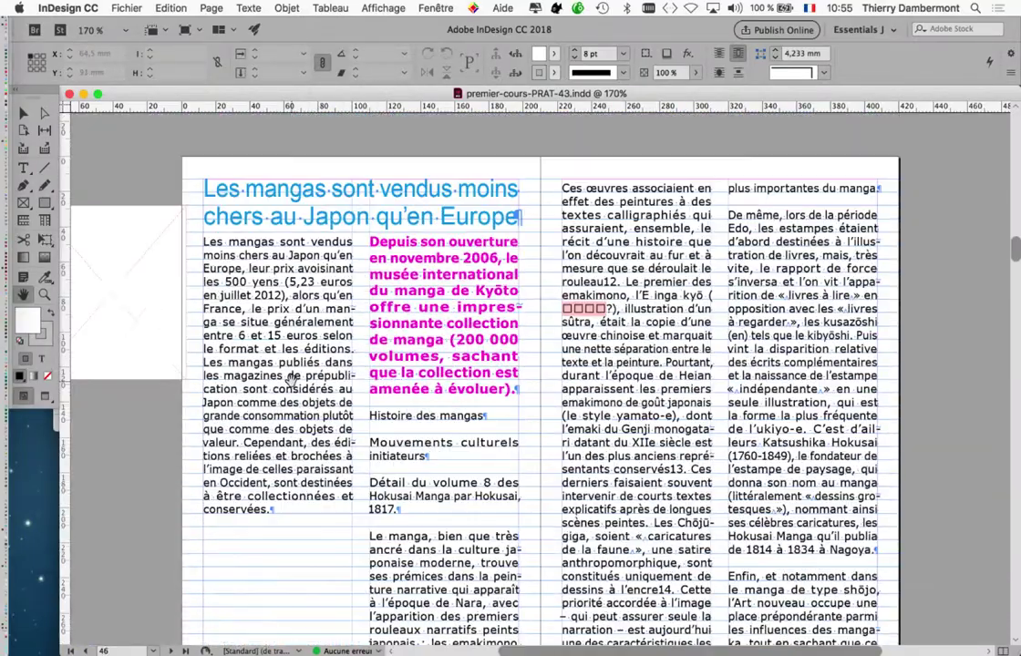
scroll(290, 378, "down", 2)
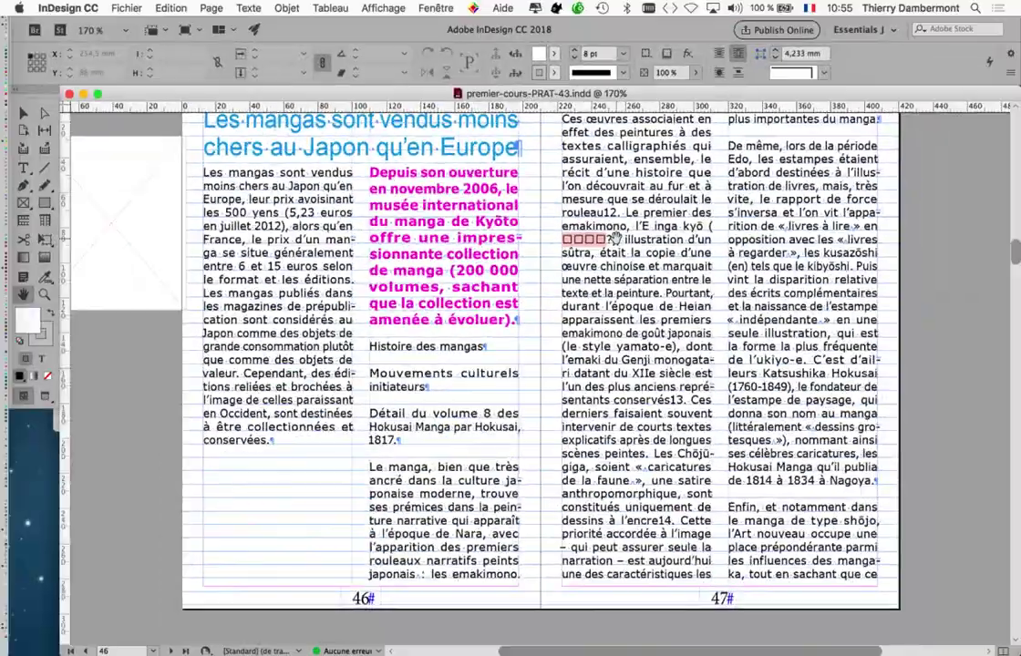
scroll(615, 237, "down", 2)
scroll(617, 240, "down", 4)
scroll(618, 245, "down", 7)
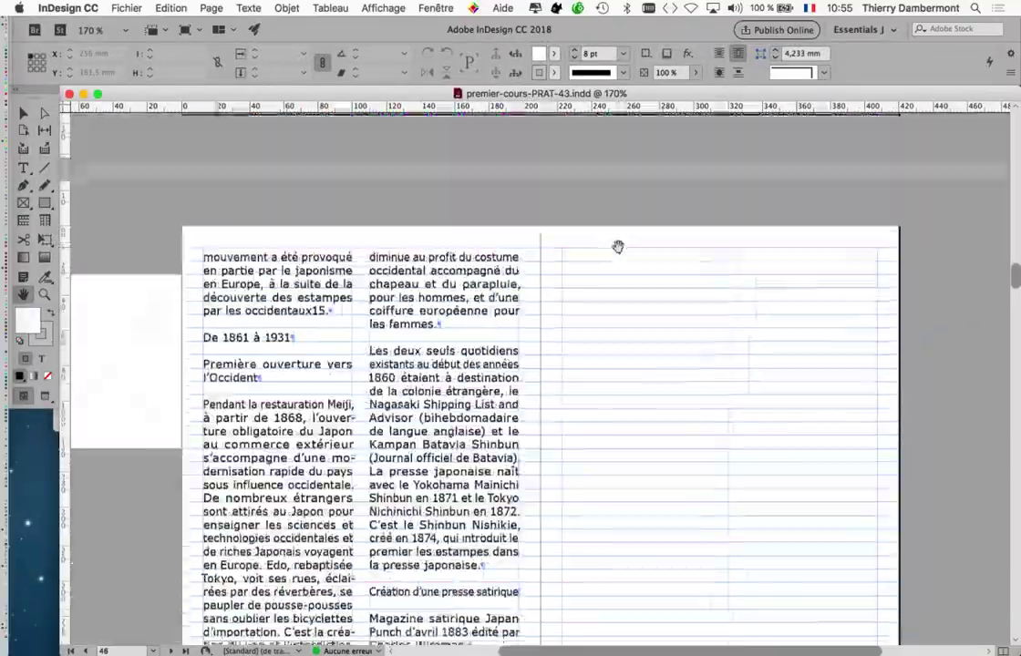
scroll(618, 248, "down", 4)
scroll(618, 248, "down", 3)
scroll(617, 250, "down", 3)
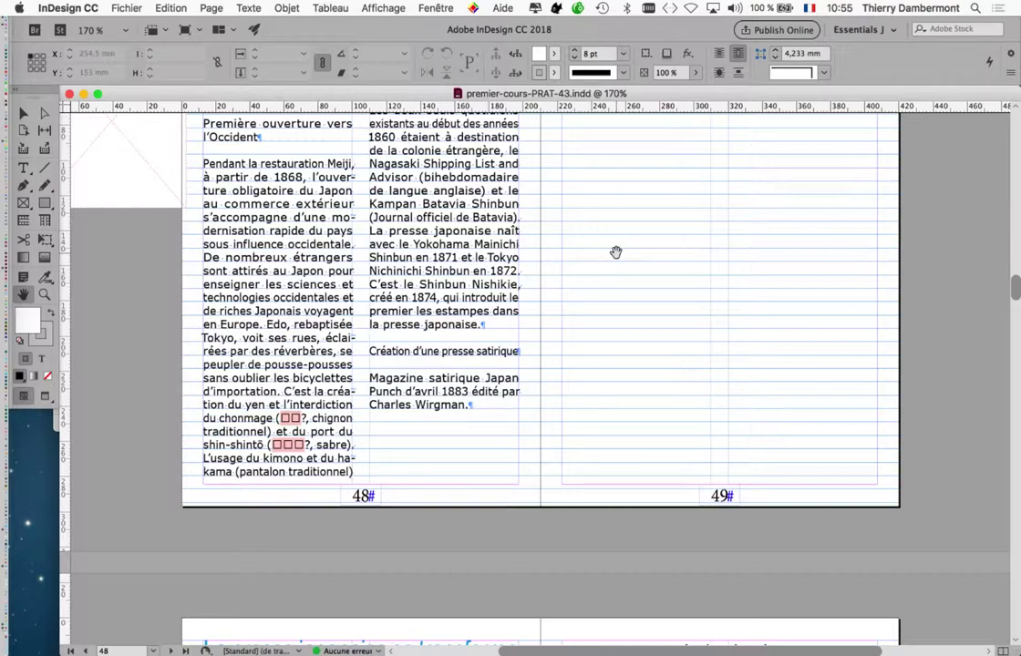
scroll(617, 253, "down", 5)
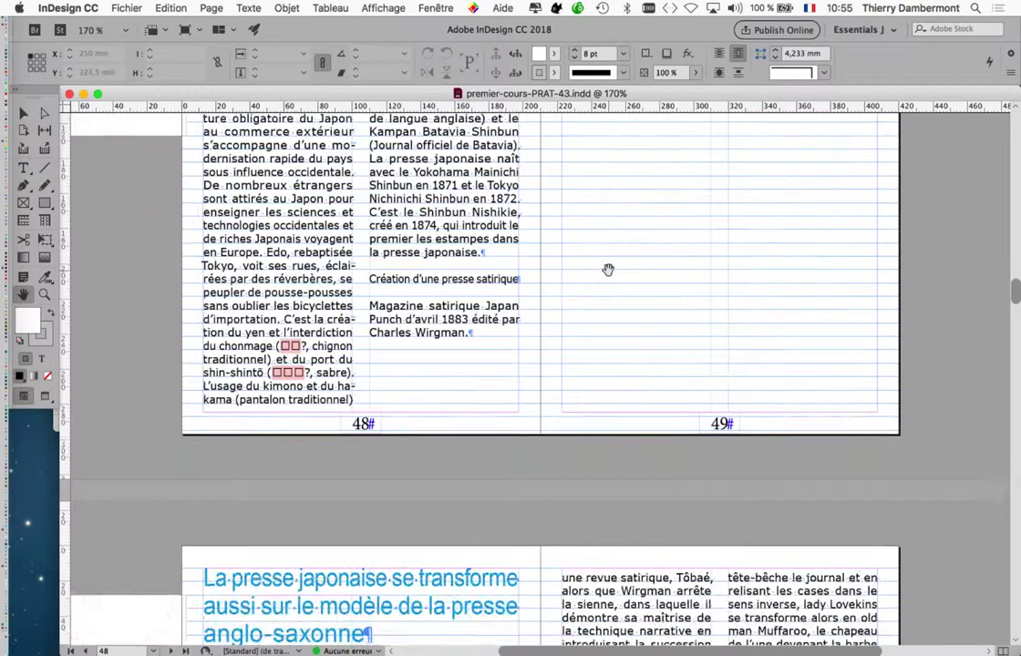
scroll(611, 264, "down", 15)
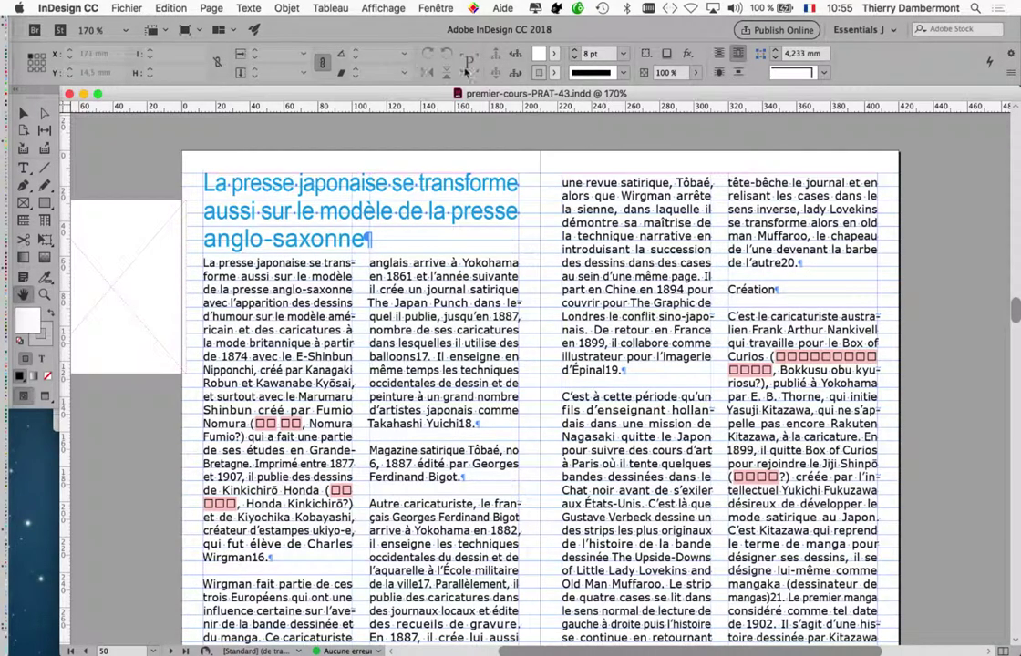
key("super+Tab")
- Bring Finder forward and open Creative Cloud's Préférences on the Creative Cloud apps tab
key("super+shift+Tab")
key("super+shift+Tab")
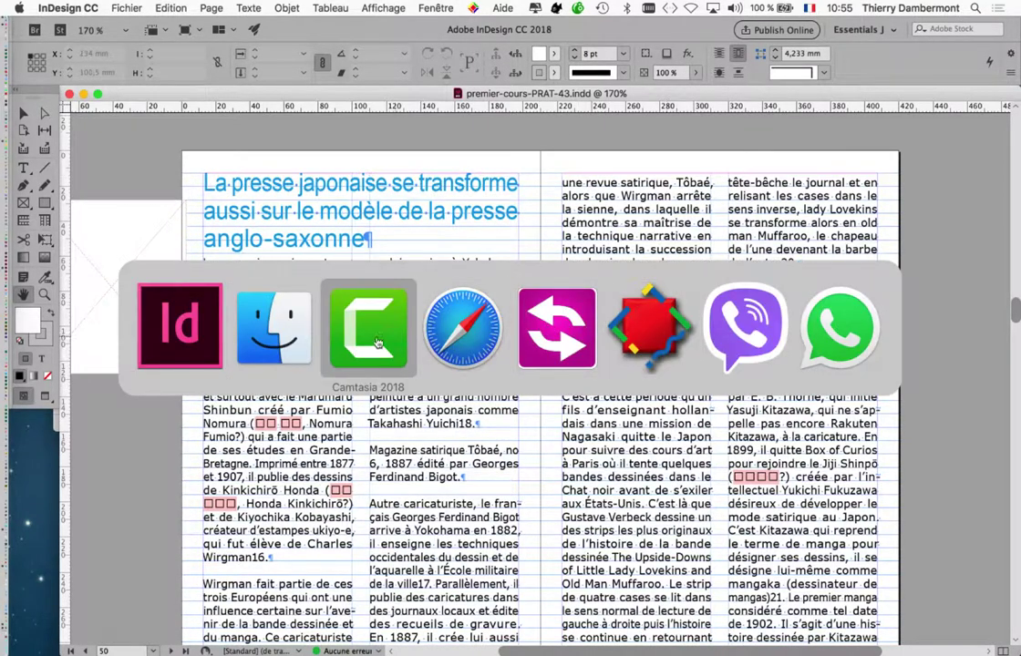
key("super+shift+Tab")
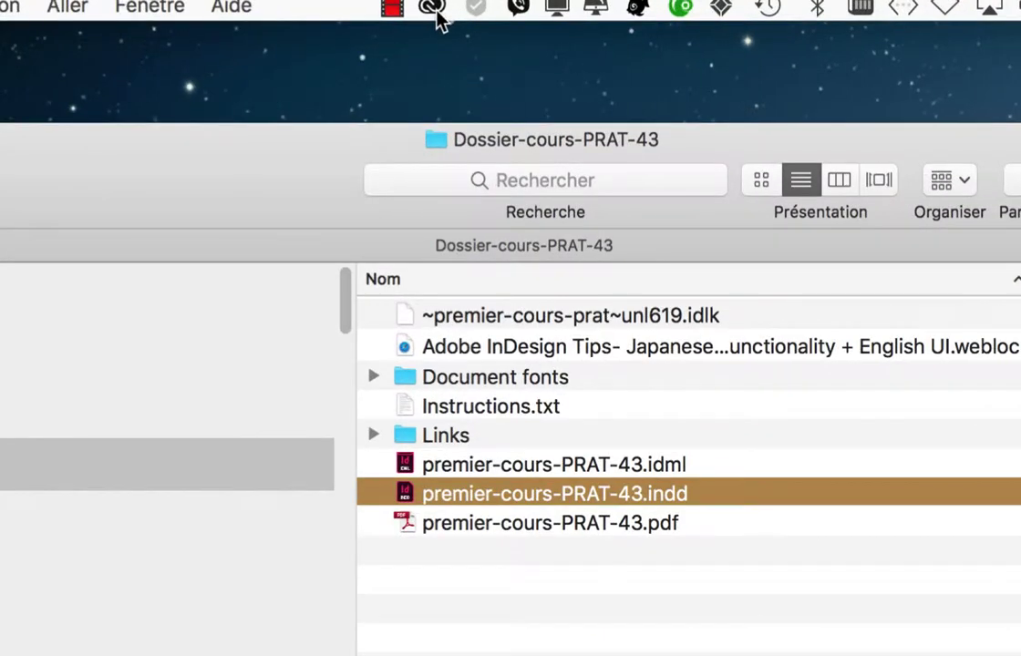
left_click(436, 9)
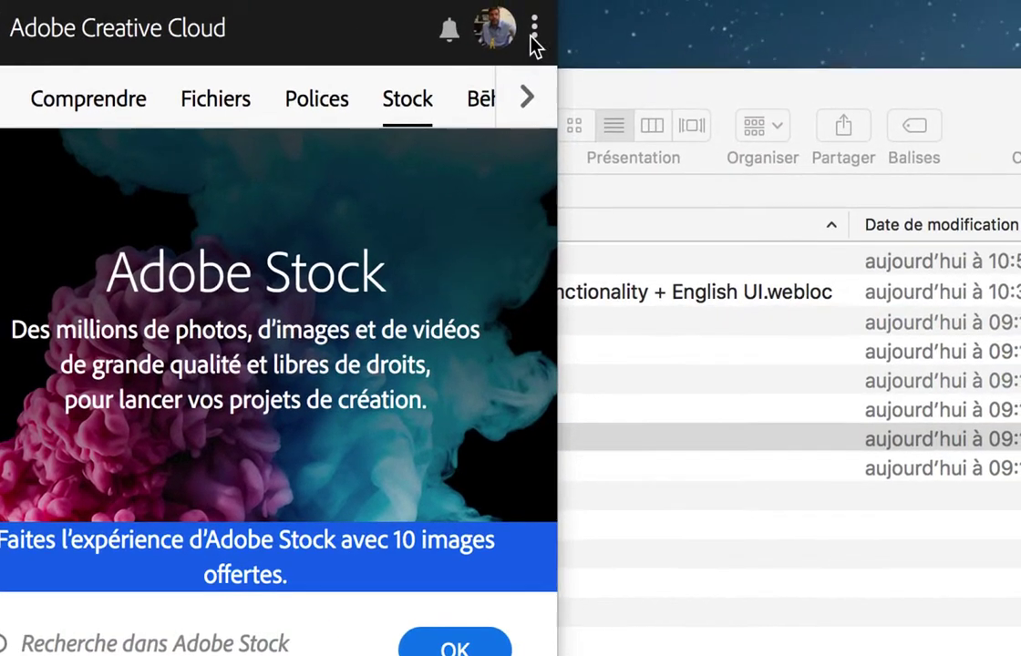
left_click(534, 33)
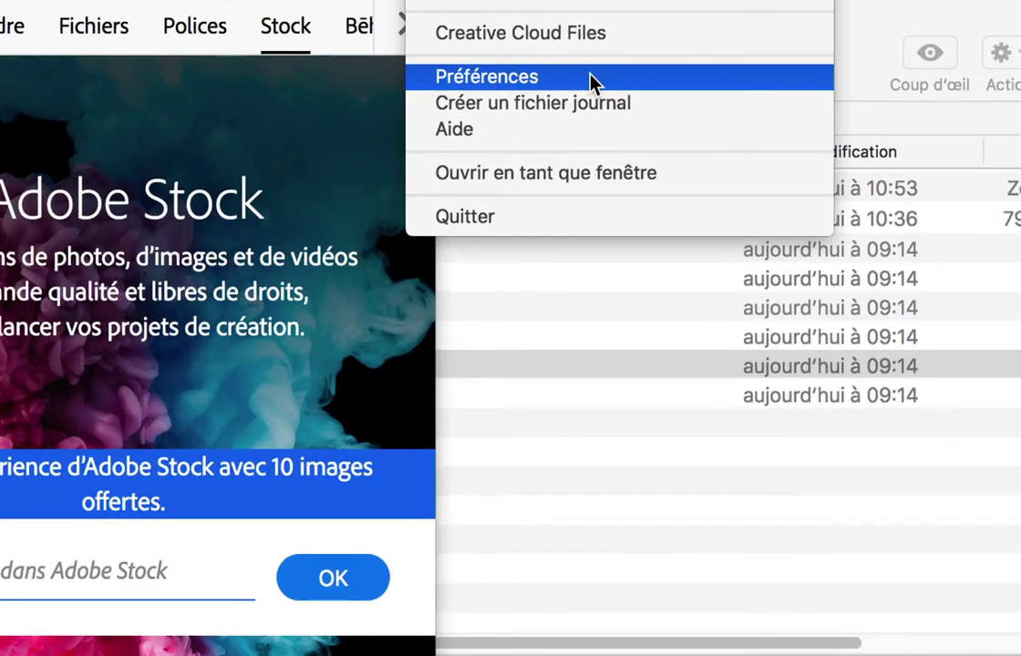
left_click(590, 79)
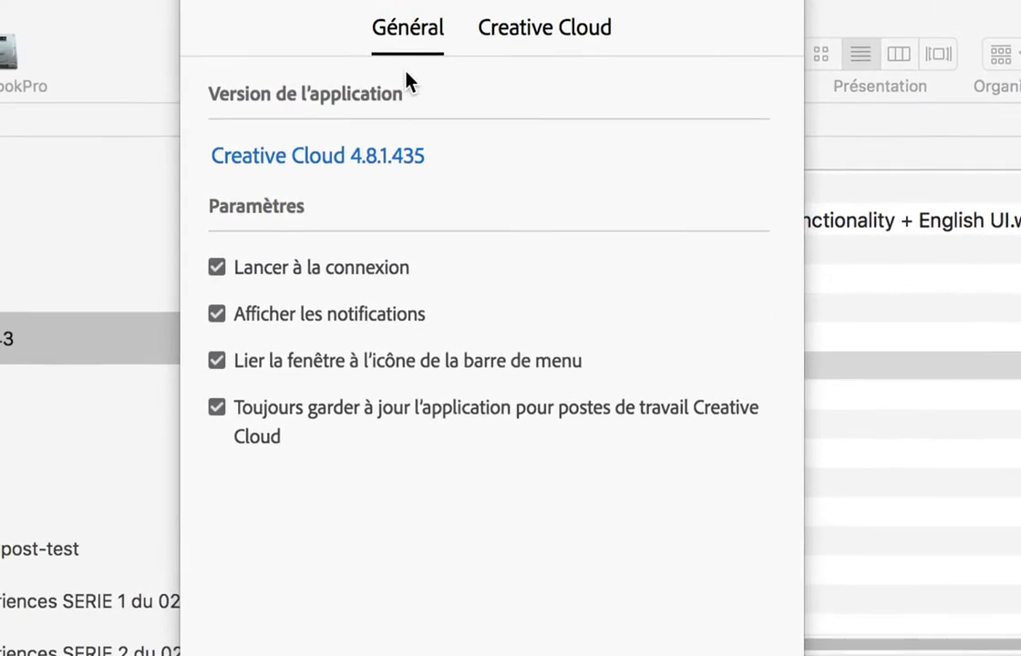
left_click(504, 47)
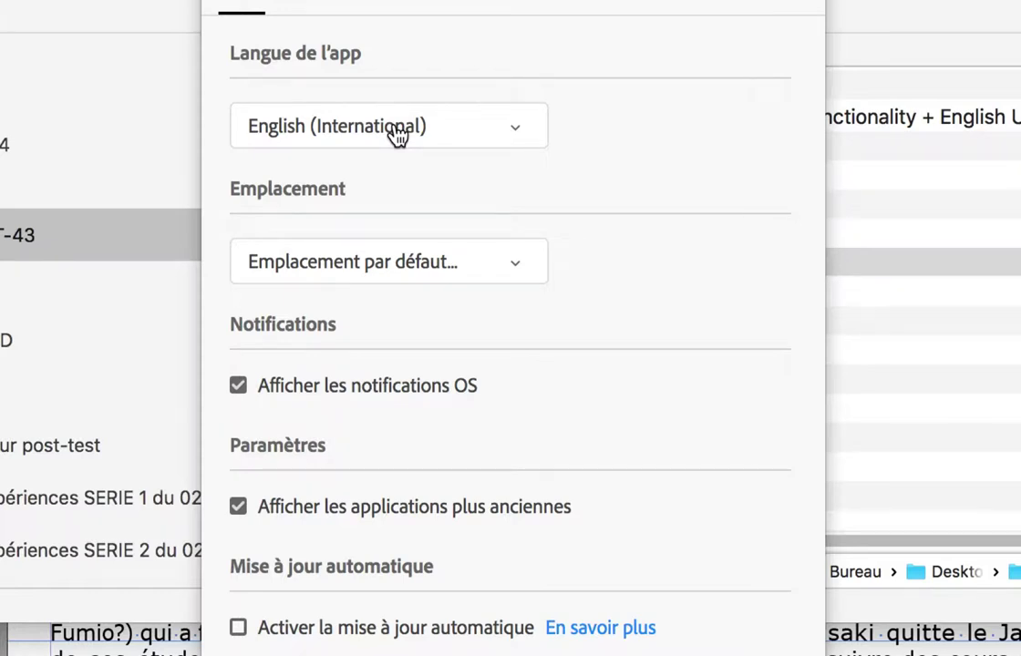
- Browse the Langue de l'app choices, keeping English (International) as the app language
left_click(398, 135)
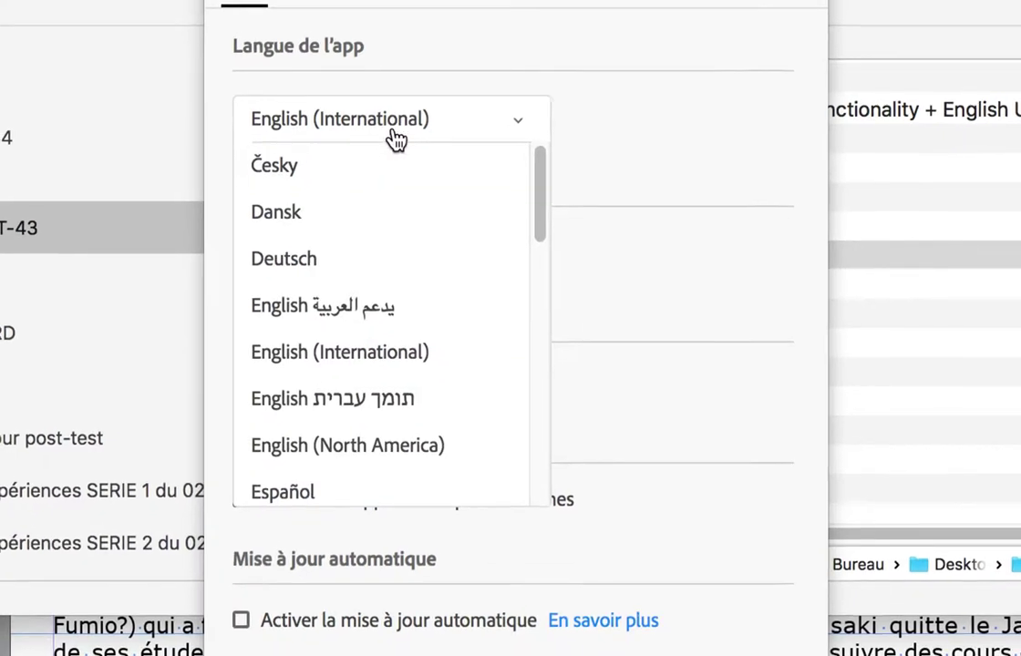
scroll(394, 151, "down", 1)
scroll(393, 150, "down", 2)
scroll(394, 151, "down", 3)
scroll(394, 155, "down", 5)
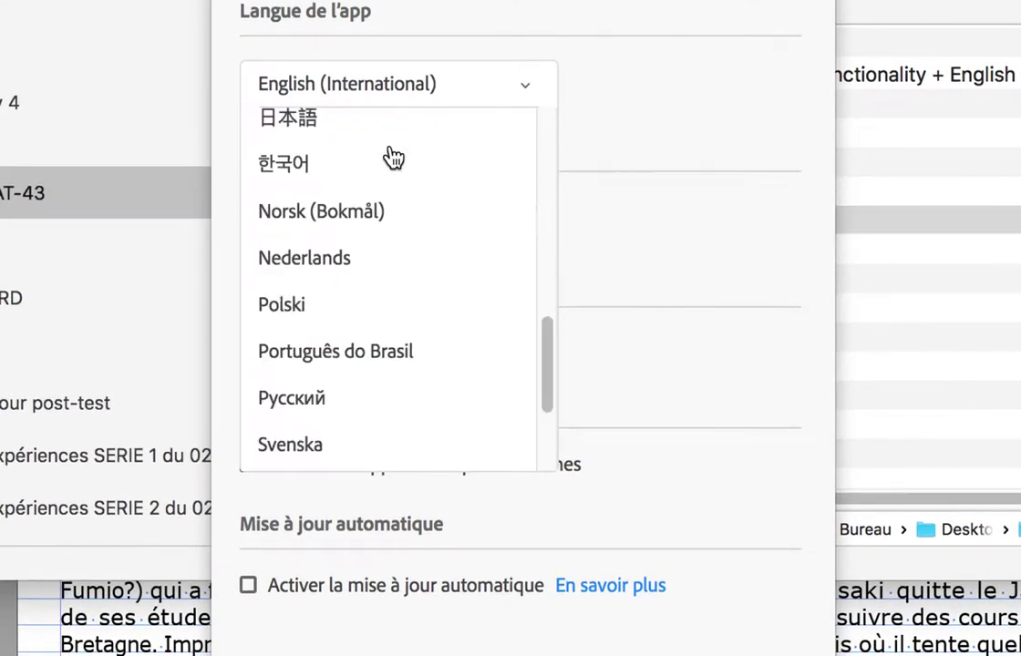
scroll(392, 155, "down", 2)
scroll(392, 155, "down", 2)
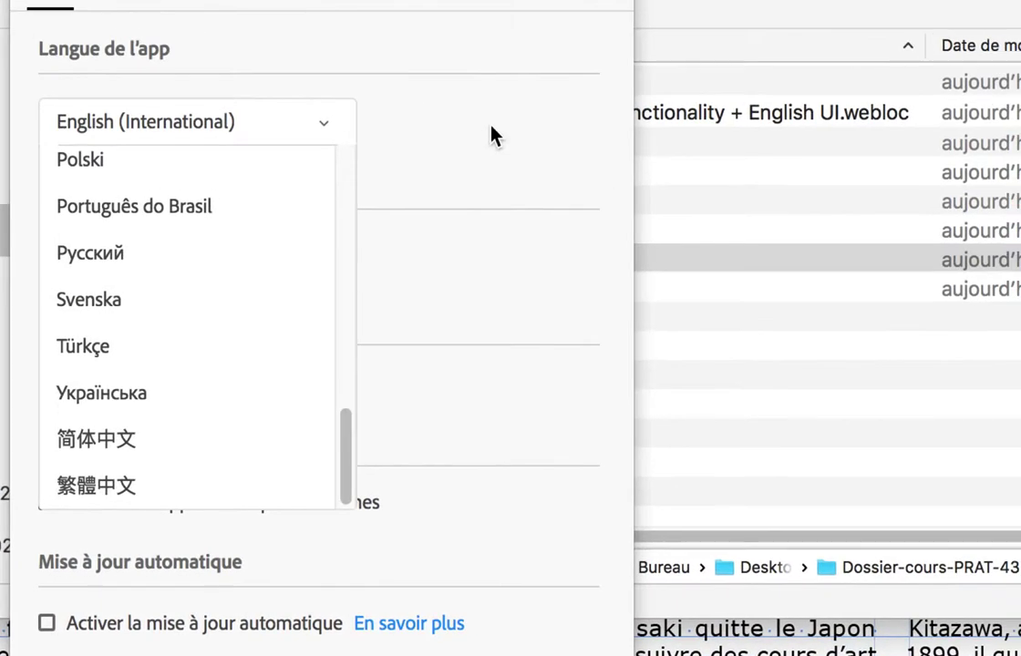
left_click(456, 119)
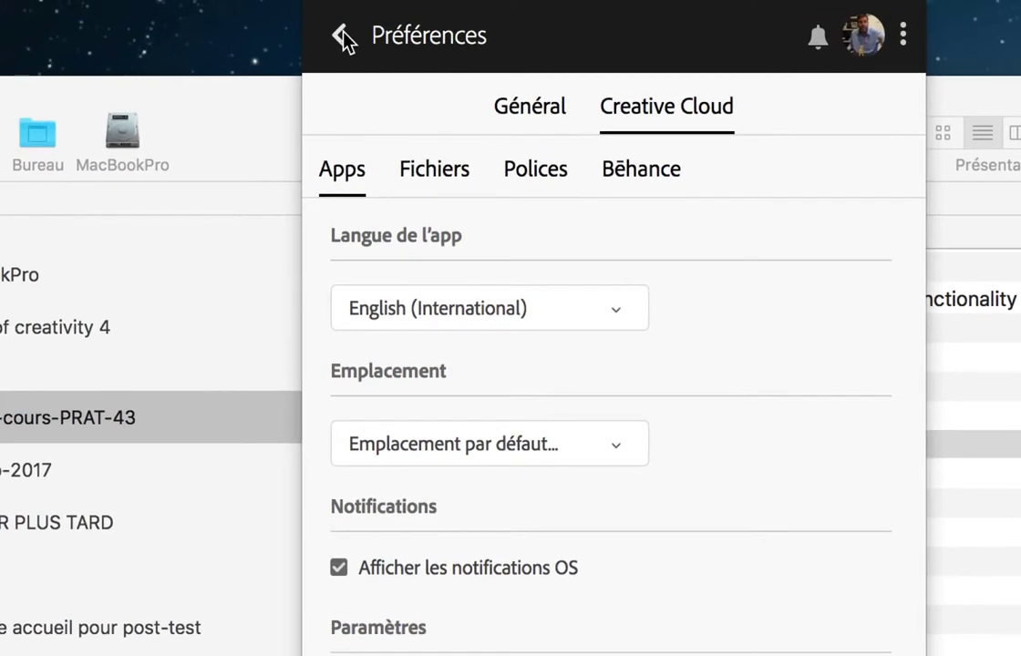
- From the Apps list, show Photoshop CC's Autres versions, from 20.0.3 back to CS6
left_click(324, 1)
left_click(350, 65)
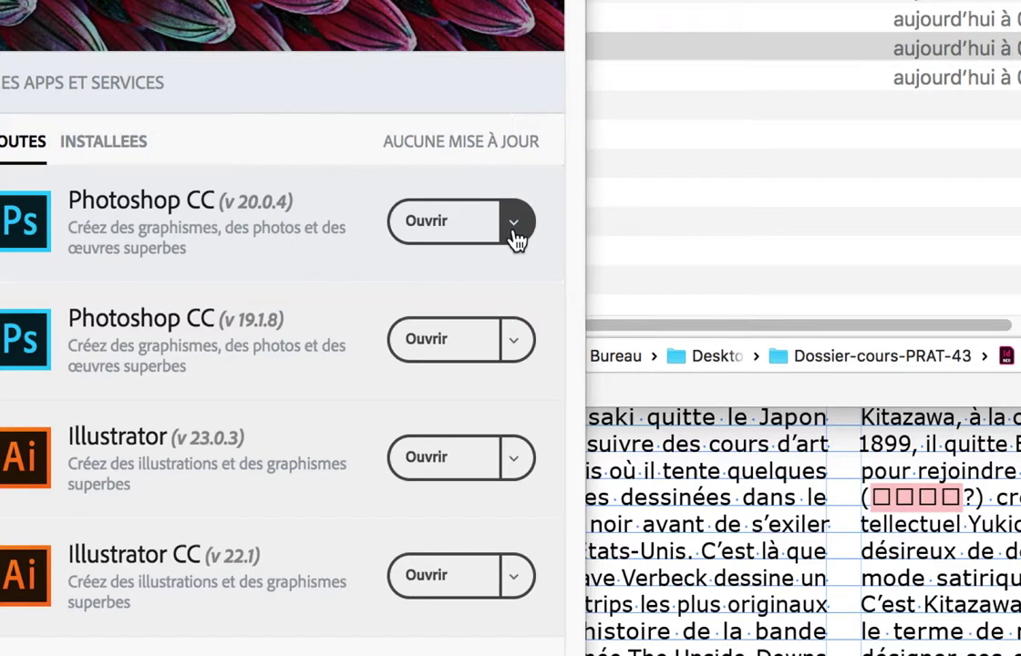
left_click(514, 225)
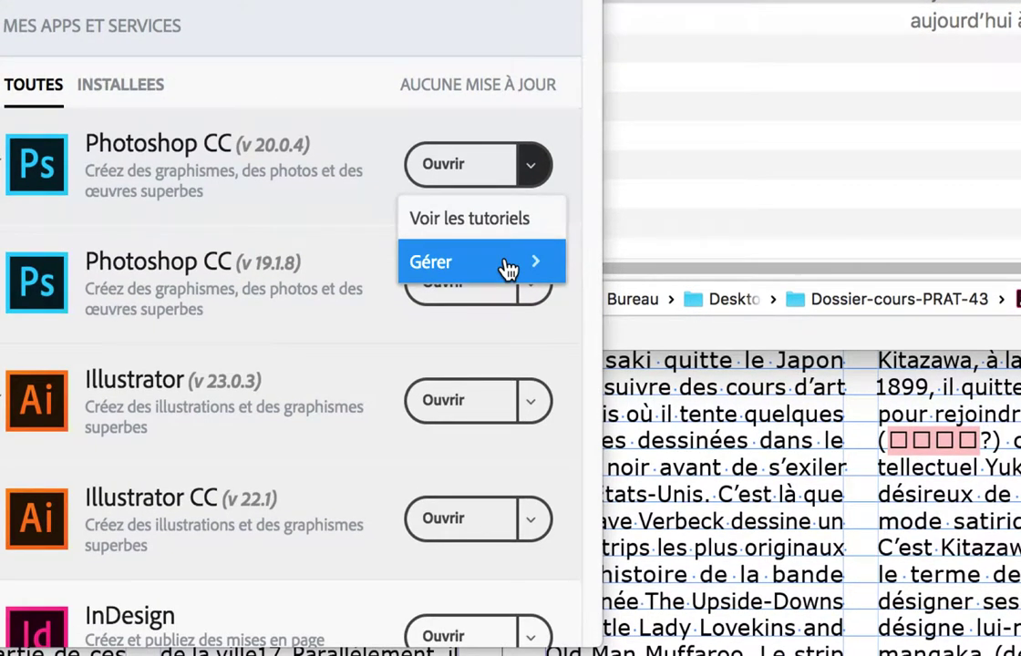
left_click(507, 266)
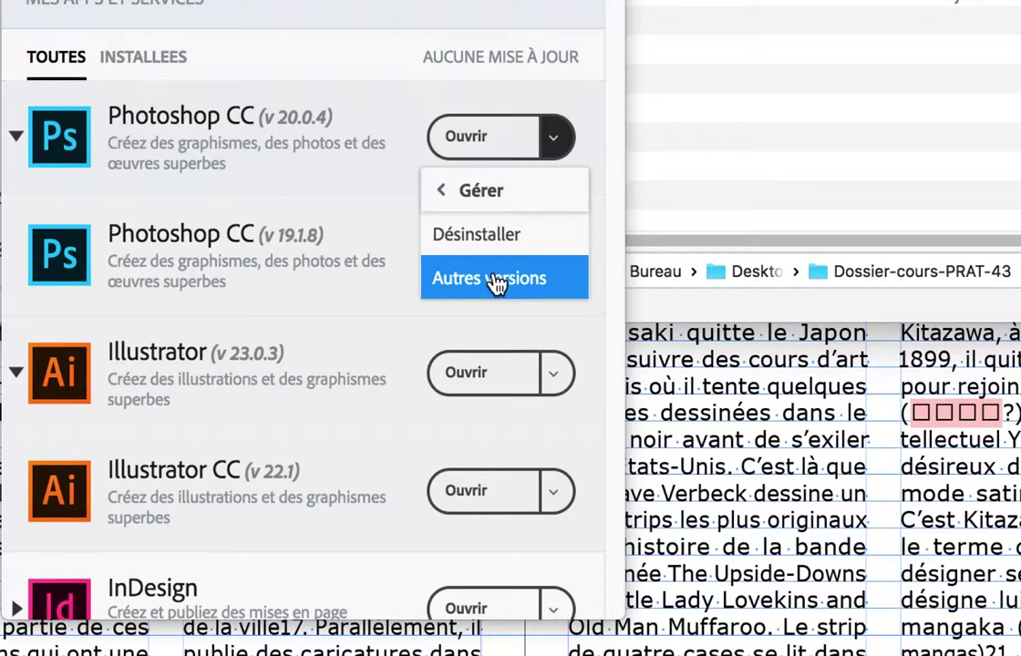
left_click(497, 281)
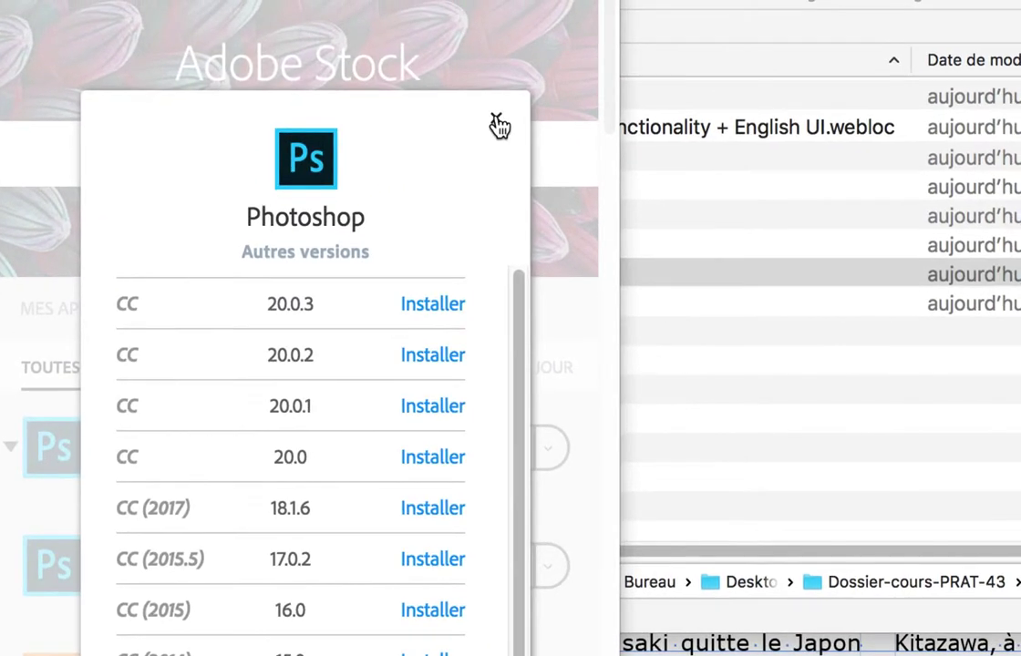
- Close and reopen Photoshop's Autres versions list, then dismiss Creative Cloud to reveal the Finder folder
left_click(575, 78)
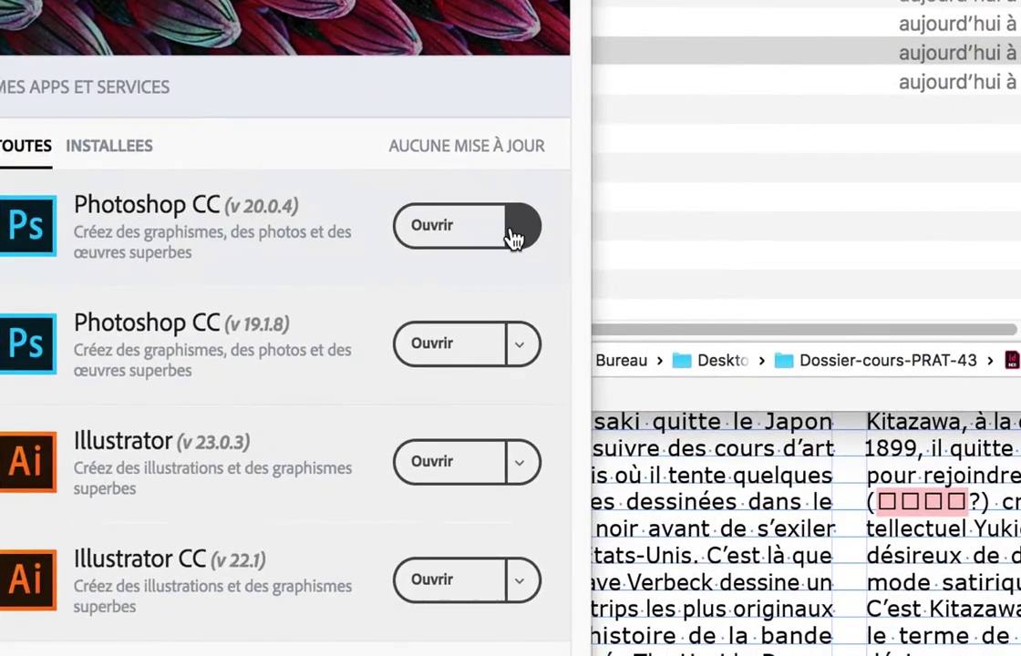
left_click(514, 228)
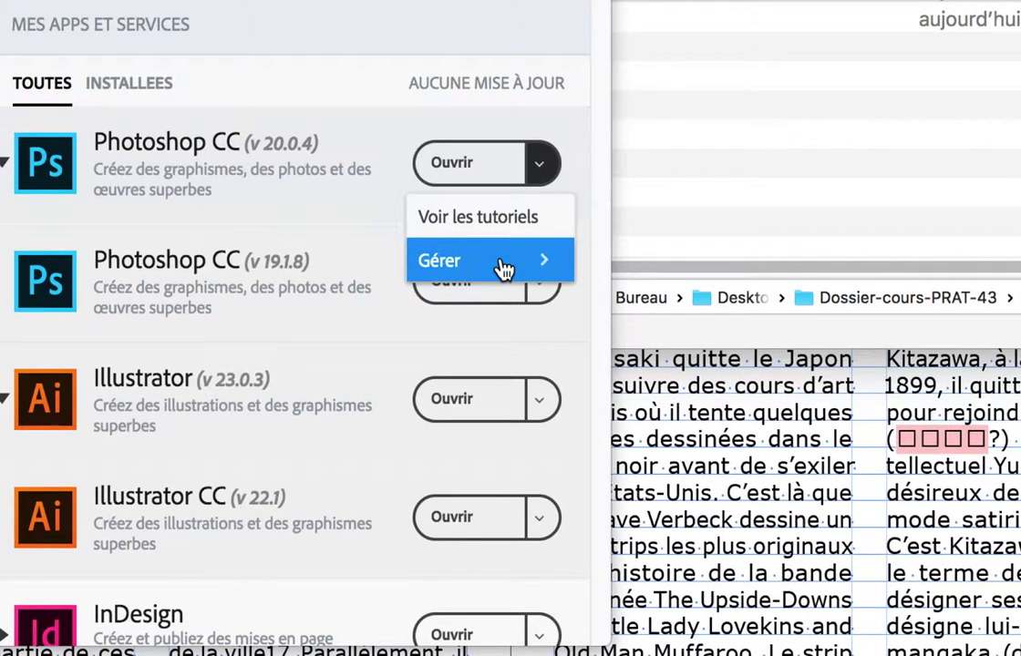
left_click(475, 322)
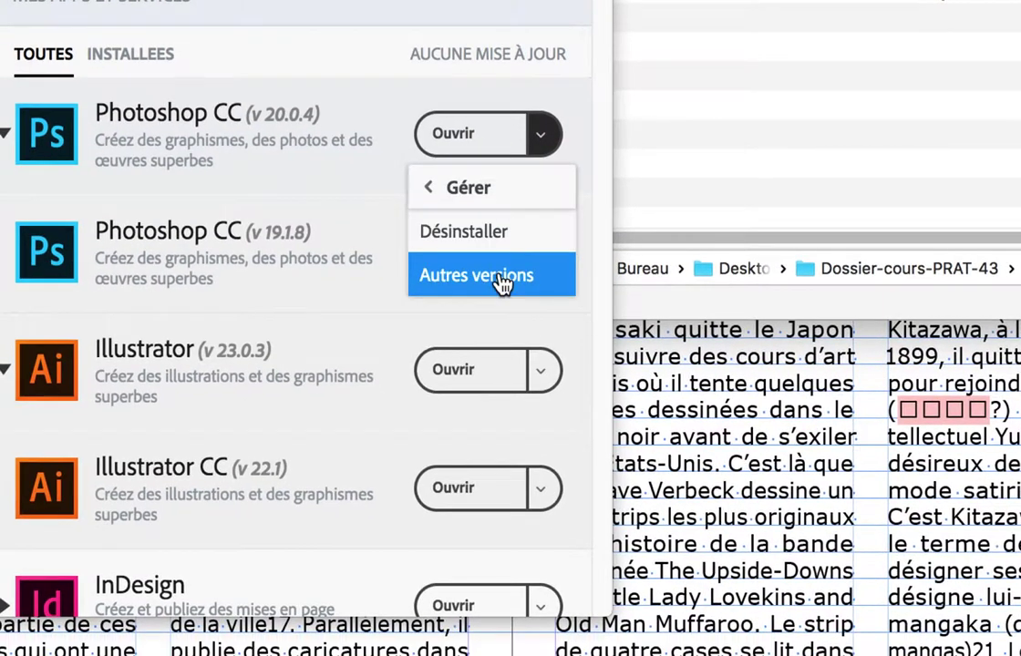
left_click(496, 298)
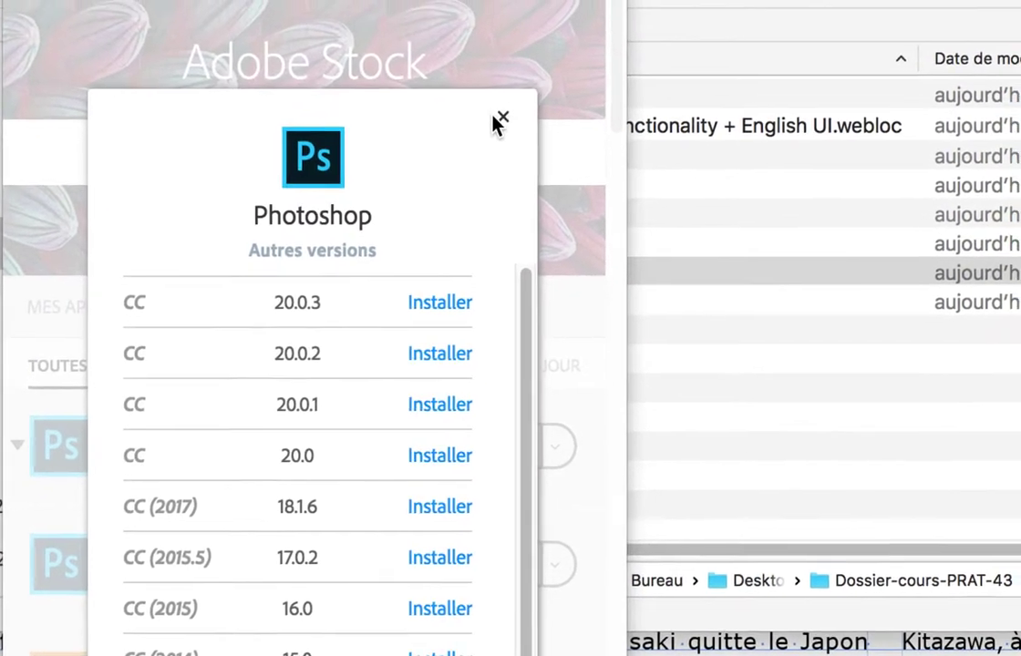
left_click(493, 122)
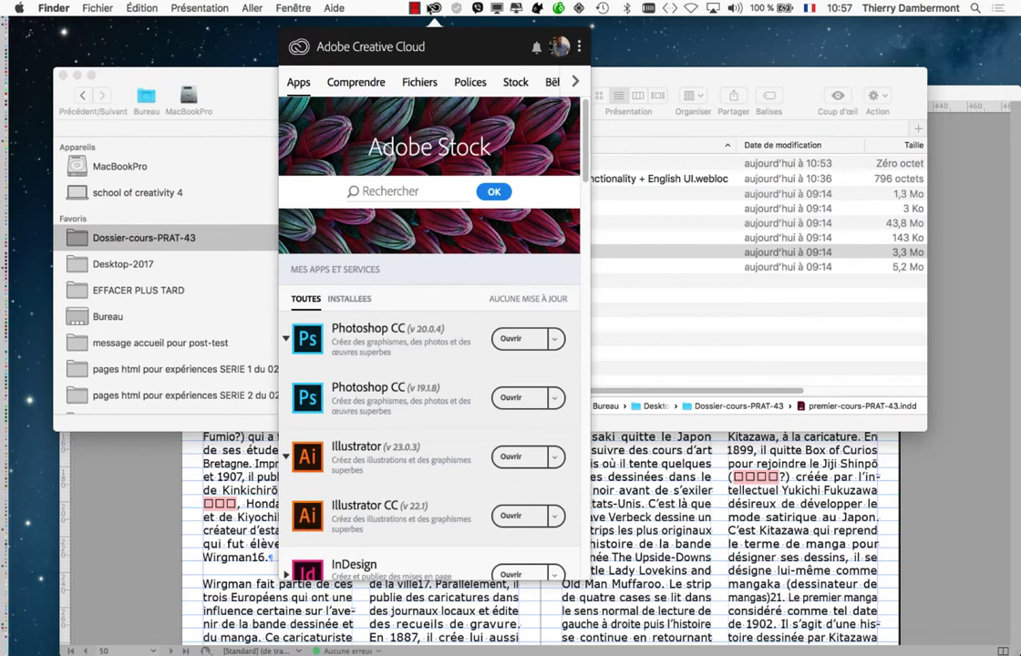
left_click(381, 10)
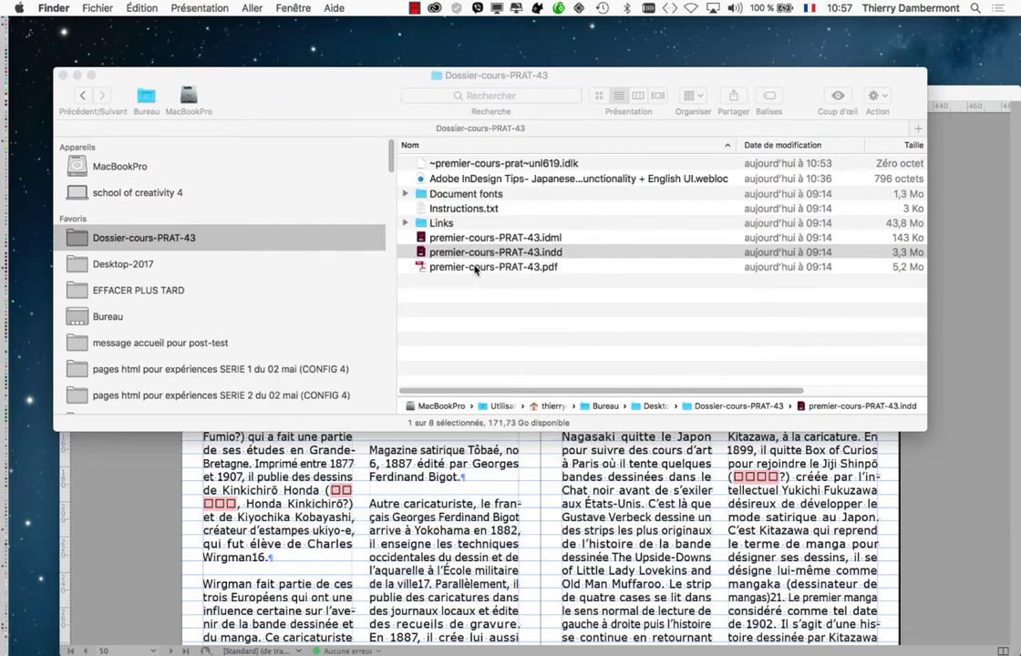